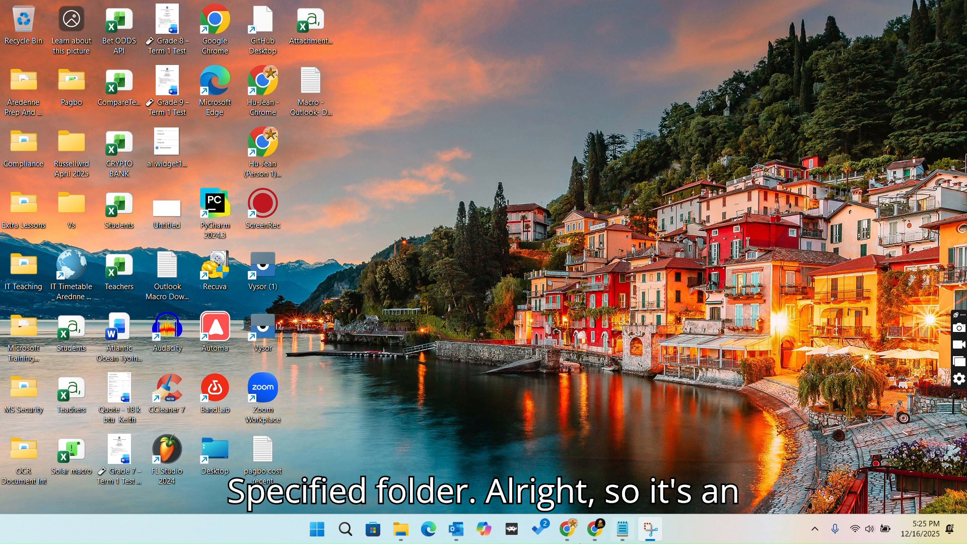
# Restart Outlook, saving the VBA project on closing and trusting all documents from the add-in's publisher on startup
pyautogui.click(456, 528)
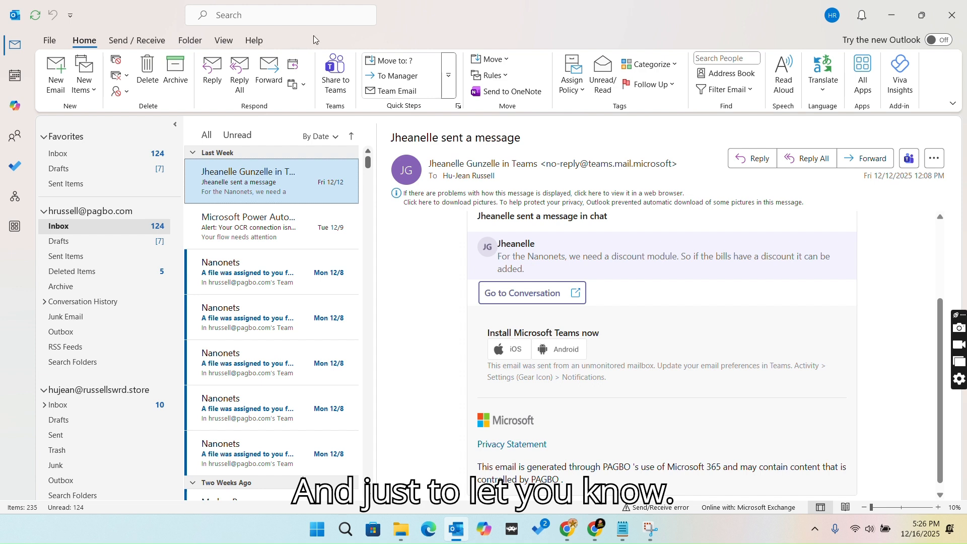
pyautogui.click(56, 42)
pyautogui.click(15, 40)
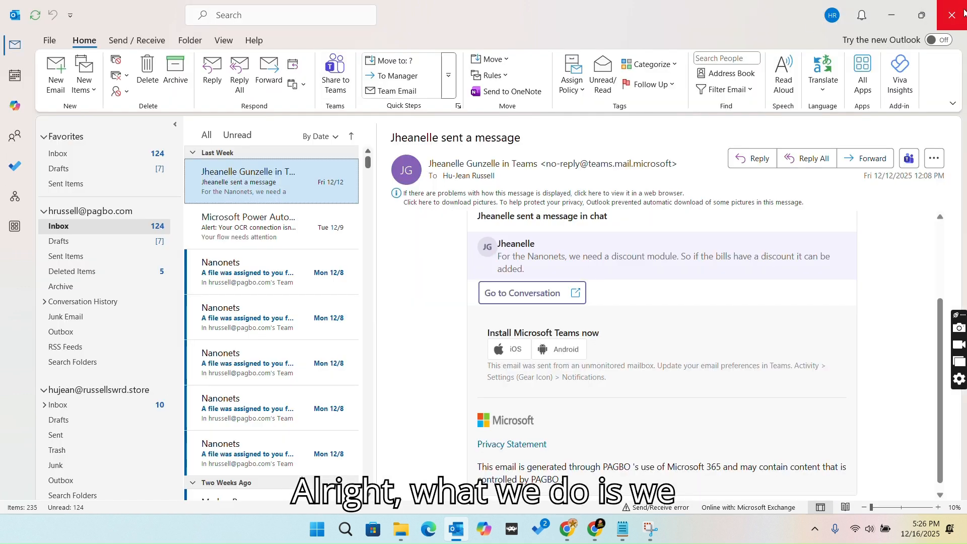
pyautogui.moveTo(463, 536)
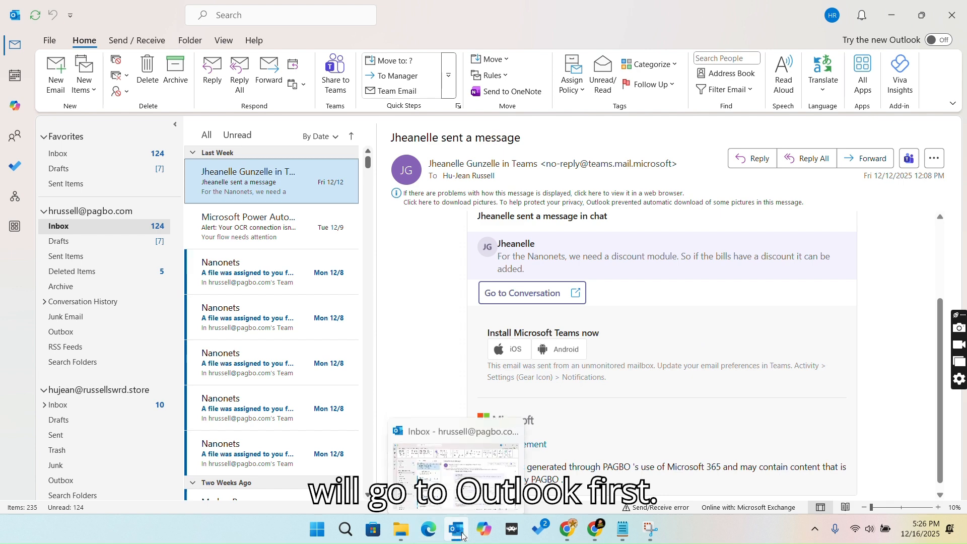
pyautogui.click(511, 423)
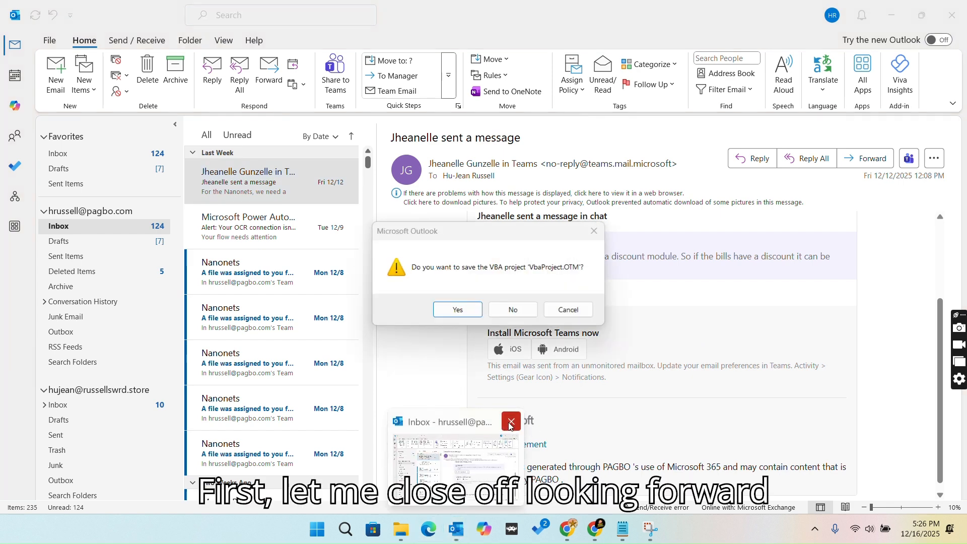
pyautogui.click(478, 308)
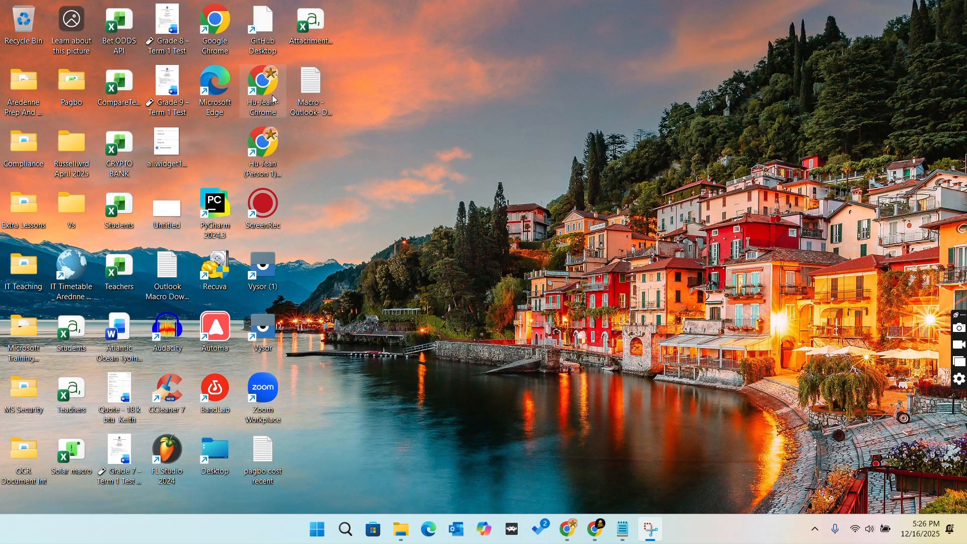
pyautogui.click(459, 531)
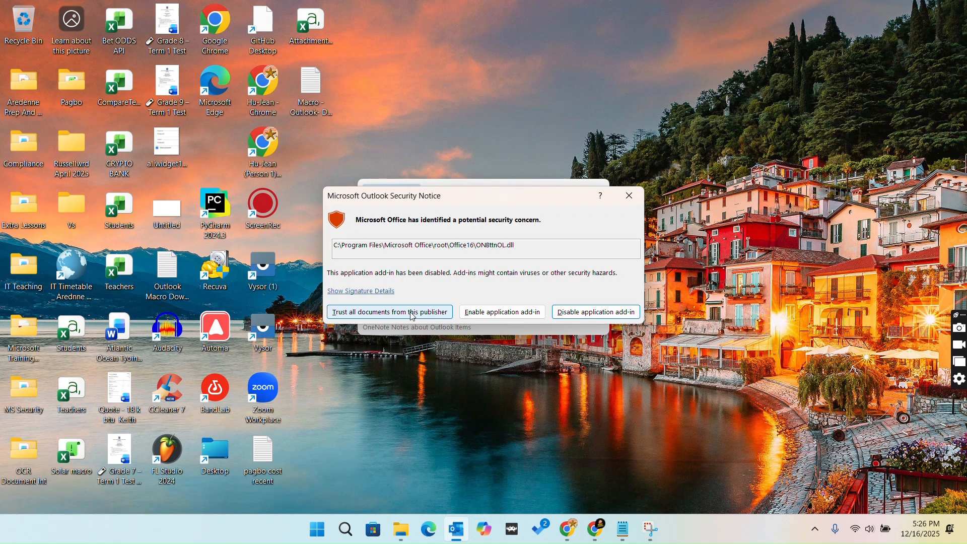
pyautogui.click(412, 313)
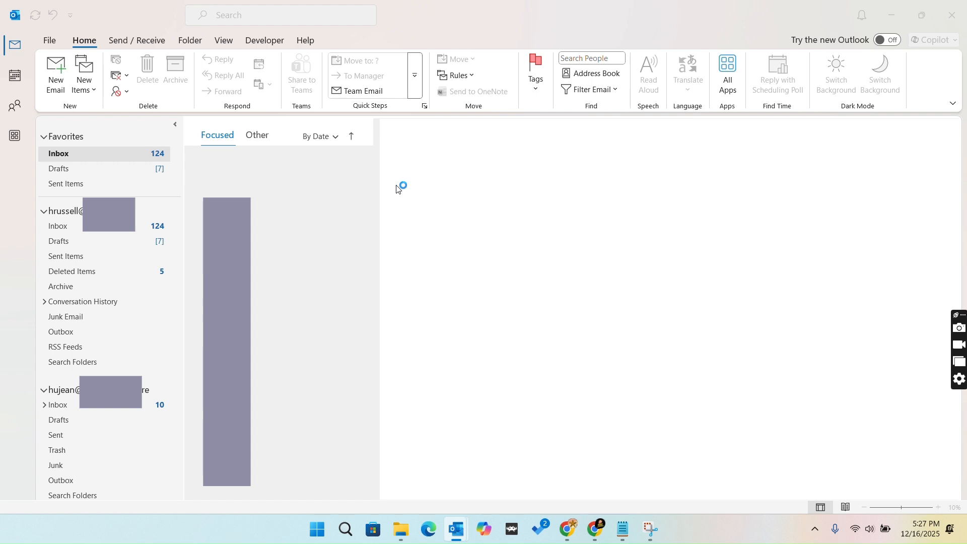
# Enable macros for ThisOutlookSession and run the Project1.DownloadAttachmentsWizard macro
pyautogui.click(279, 44)
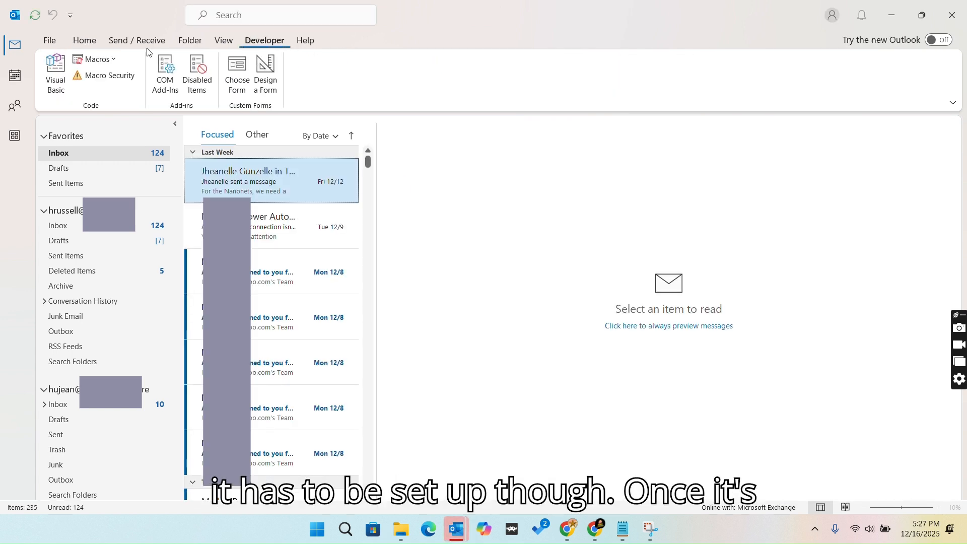
pyautogui.click(114, 65)
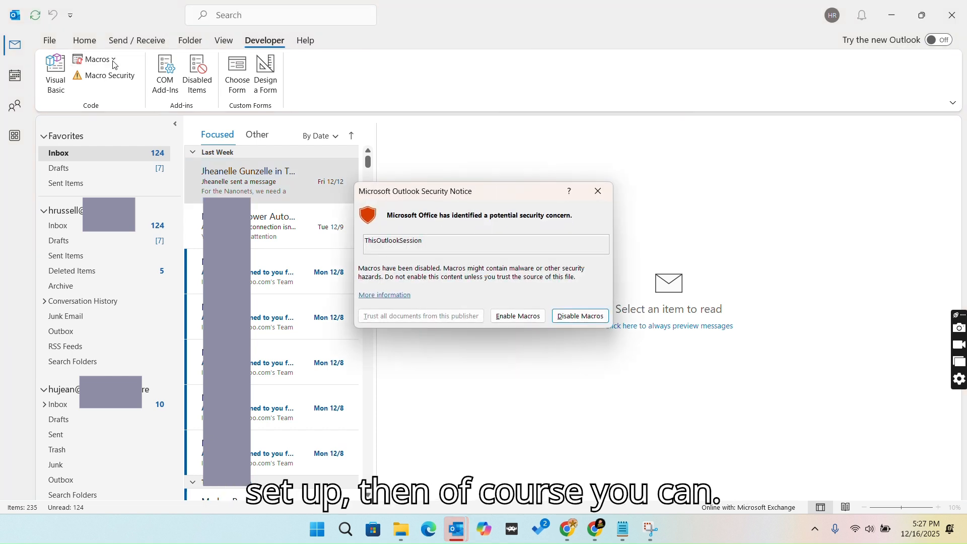
pyautogui.click(518, 316)
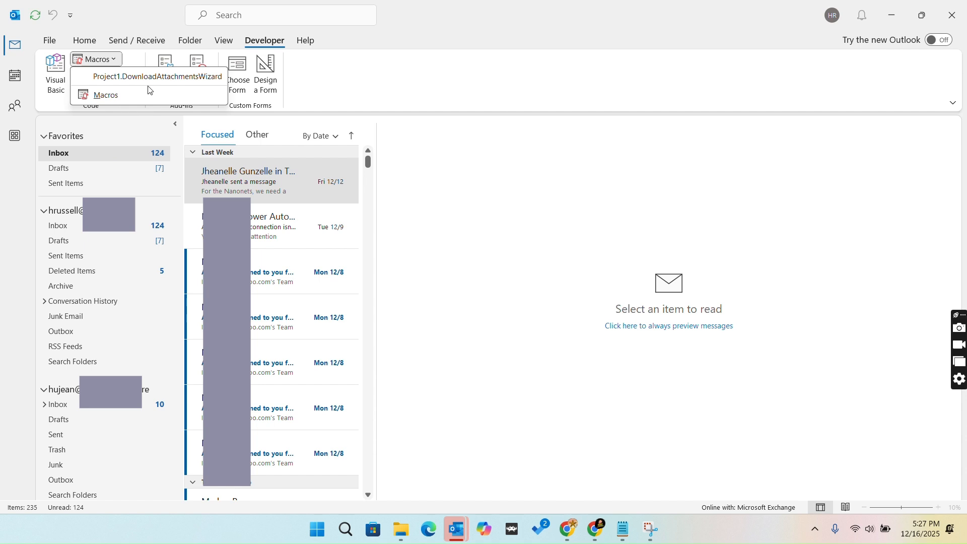
pyautogui.click(168, 76)
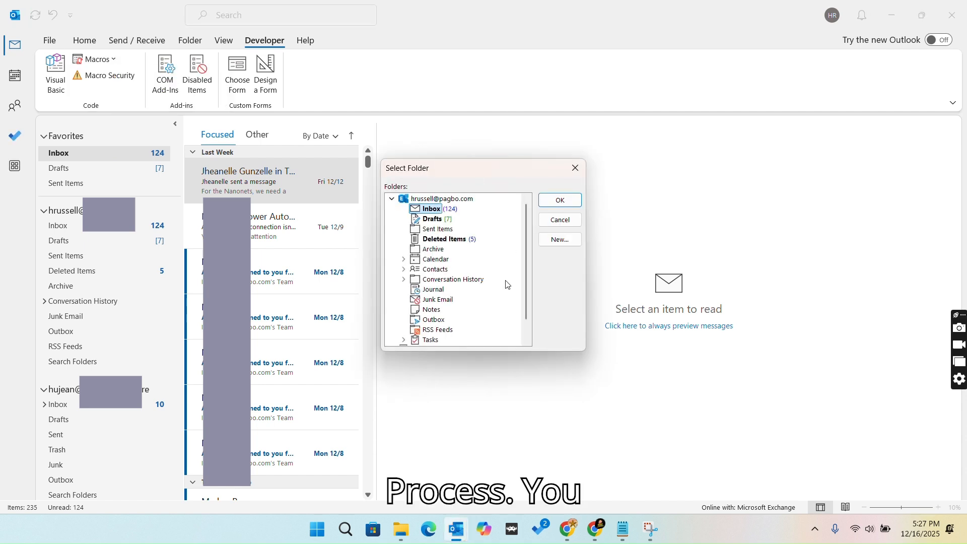
# Choose the top level of the info mailbox as the folder the wizard processes
pyautogui.scroll(-1, 527, 252)
pyautogui.scroll(-1, 528, 255)
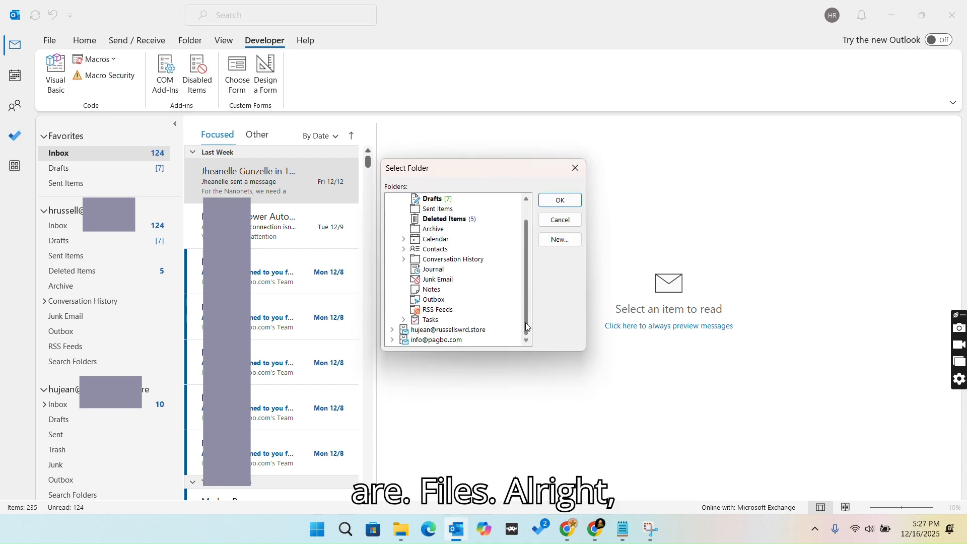
pyautogui.click(434, 340)
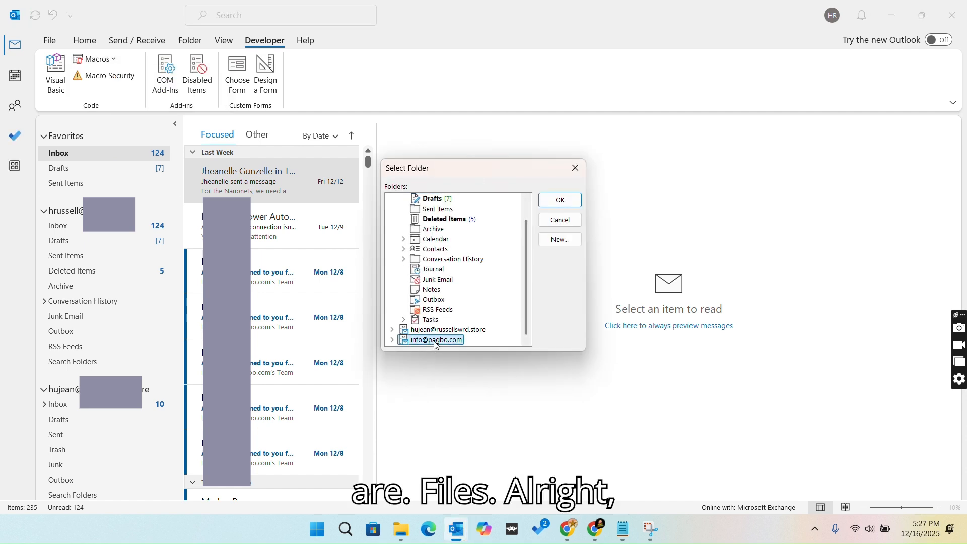
pyautogui.click(560, 204)
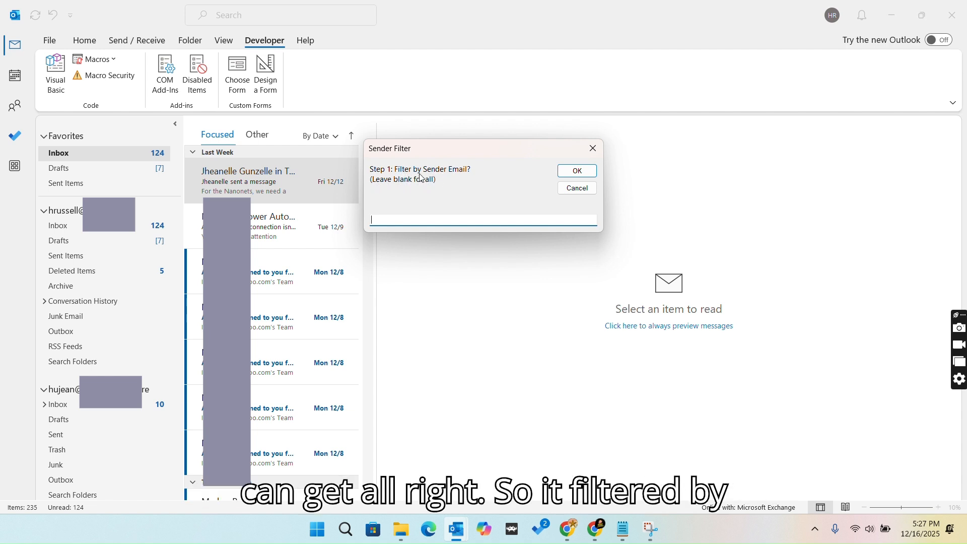
# Leave the sender, date and file extension filters blank and start the download to C:\OutlookDownloads
pyautogui.click(577, 172)
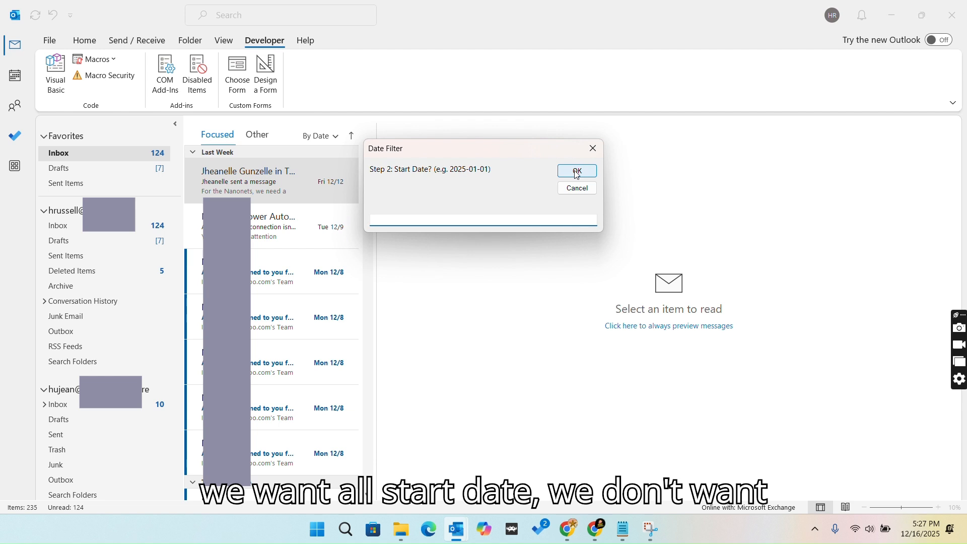
pyautogui.click(577, 172)
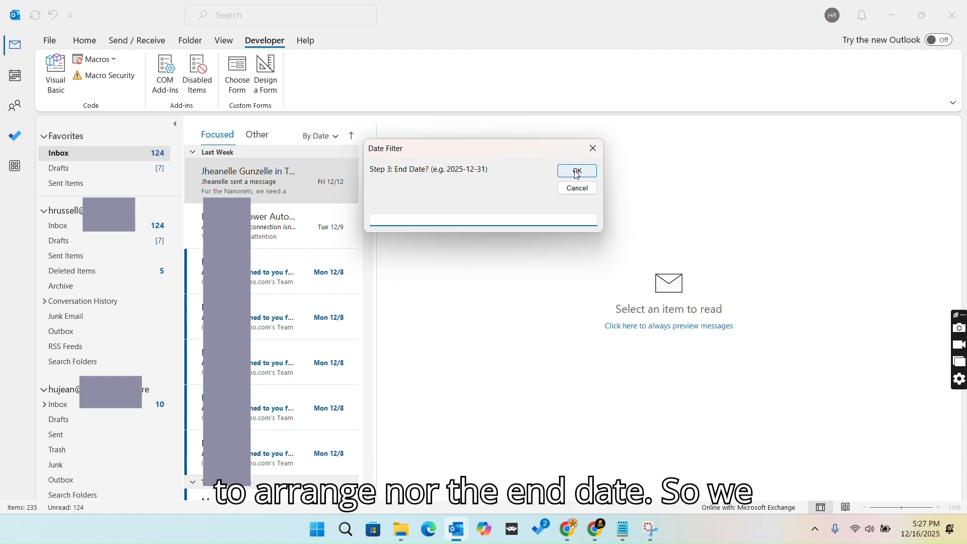
pyautogui.click(577, 171)
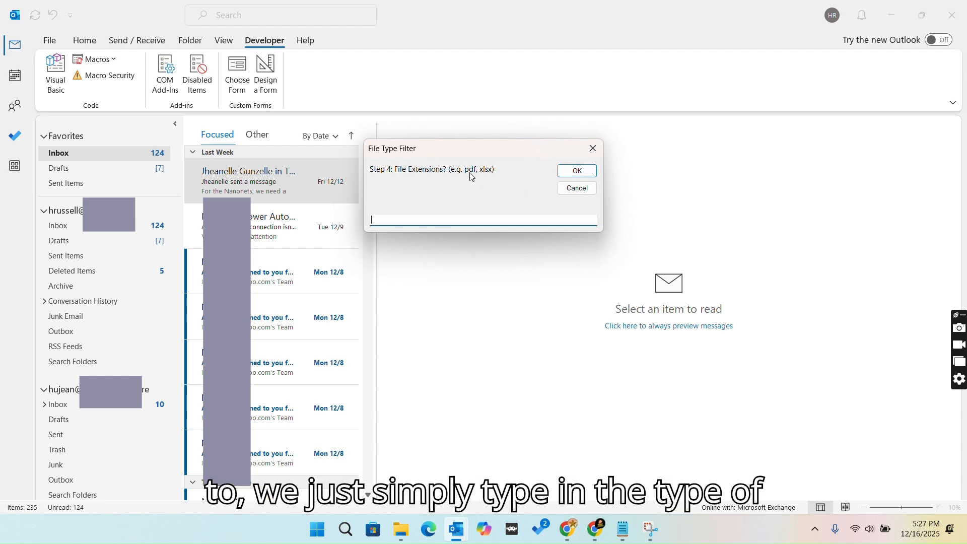
pyautogui.click(572, 176)
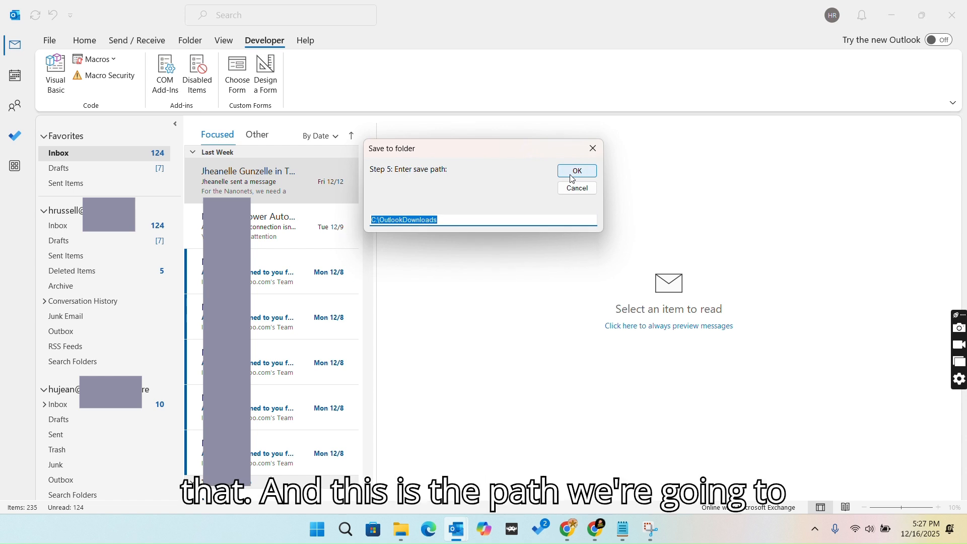
pyautogui.click(571, 177)
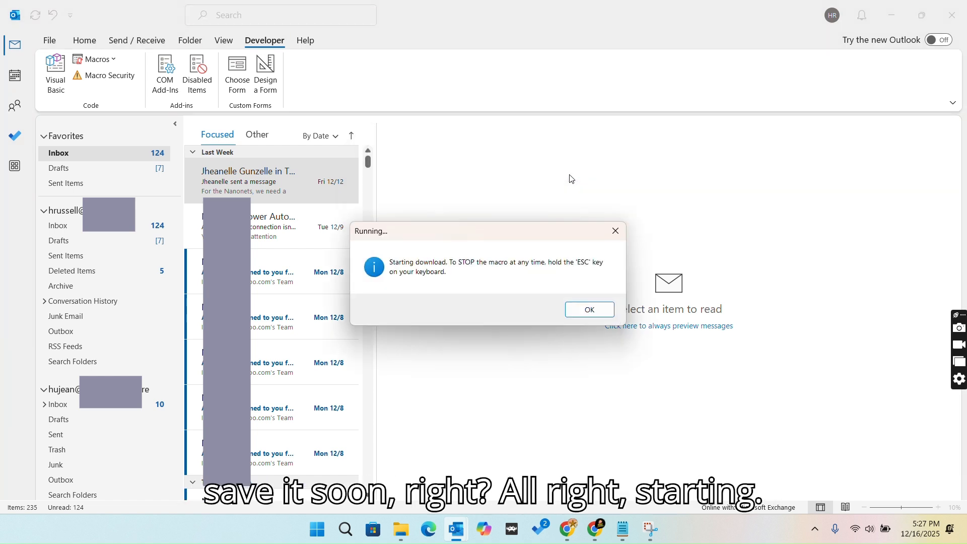
pyautogui.click(590, 310)
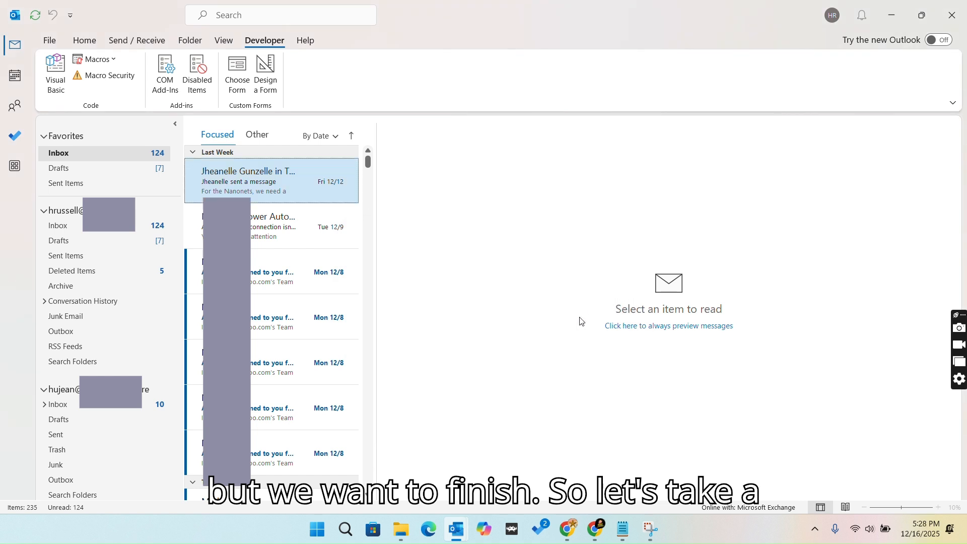
# Switch to File Explorer and check the OutlookDownloads folder on drive C for saved attachments
pyautogui.moveTo(410, 536)
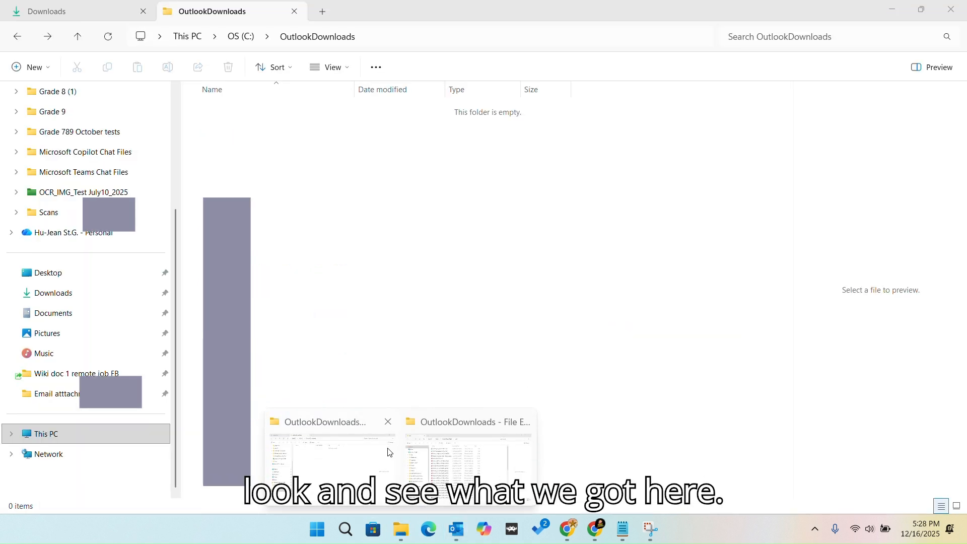
pyautogui.click(363, 460)
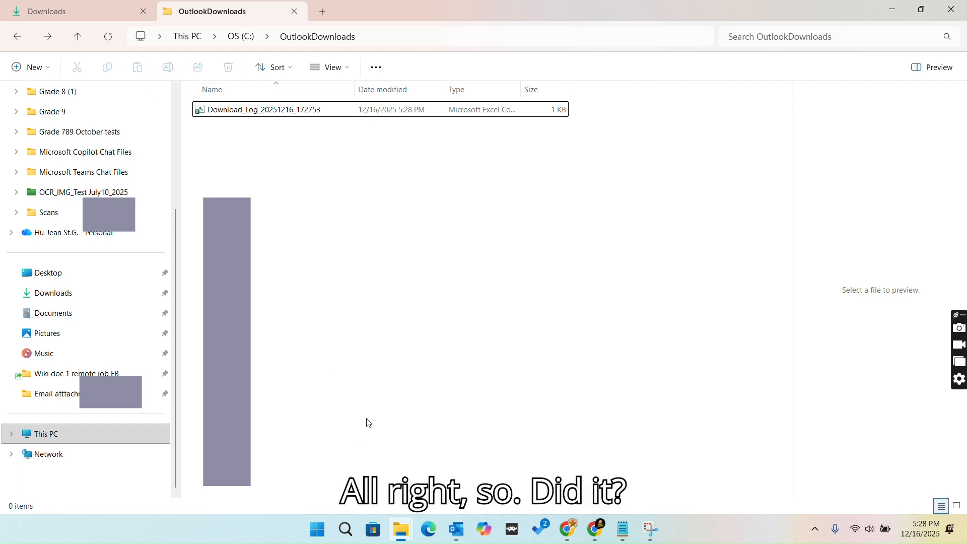
pyautogui.moveTo(657, 531)
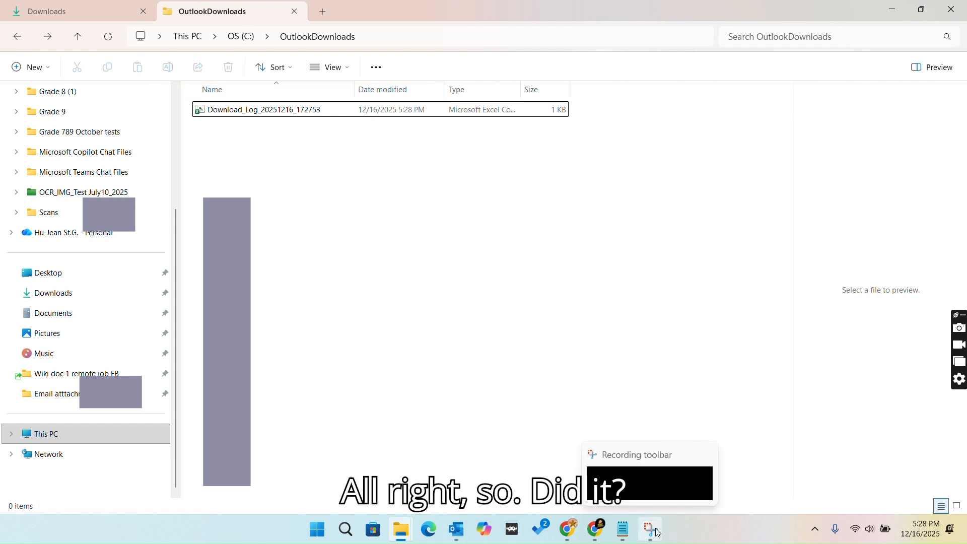
# Return to Outlook to finish the macro run, and preview the download log in the OutlookDownloads window before closing it
pyautogui.click(462, 536)
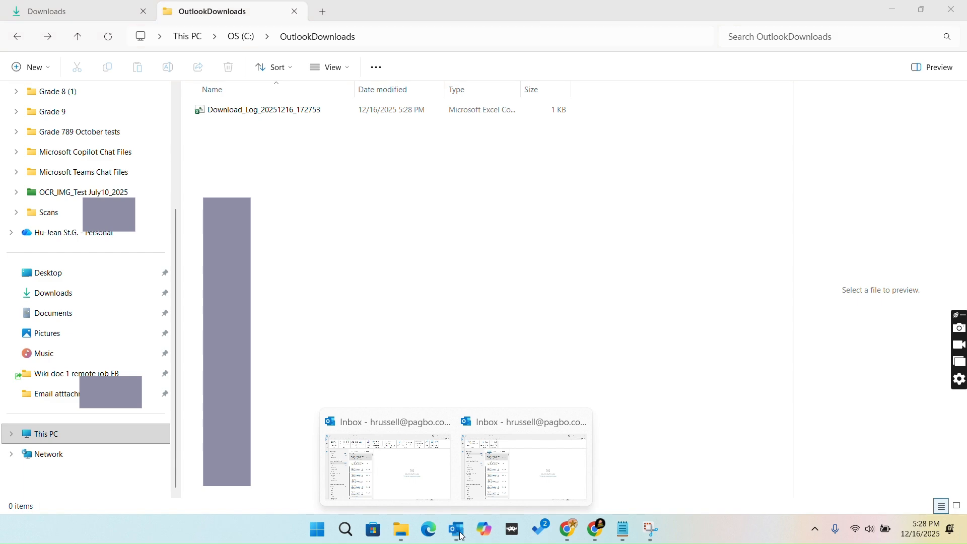
pyautogui.click(531, 453)
pyautogui.click(524, 312)
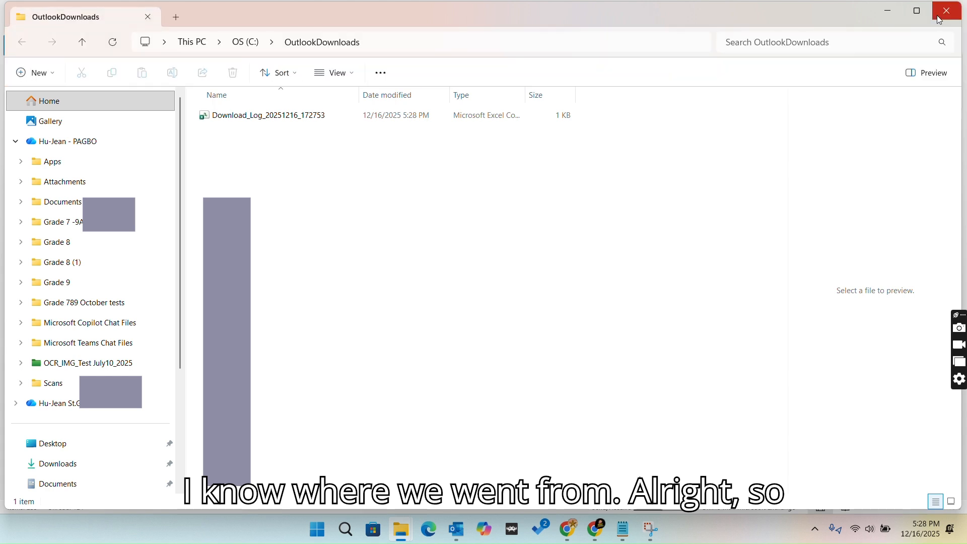
pyautogui.click(272, 121)
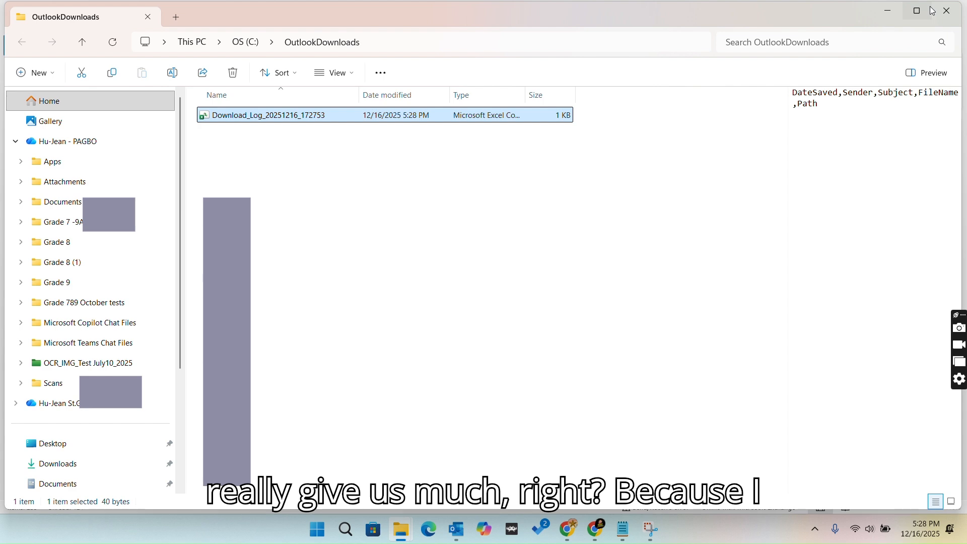
pyautogui.click(946, 11)
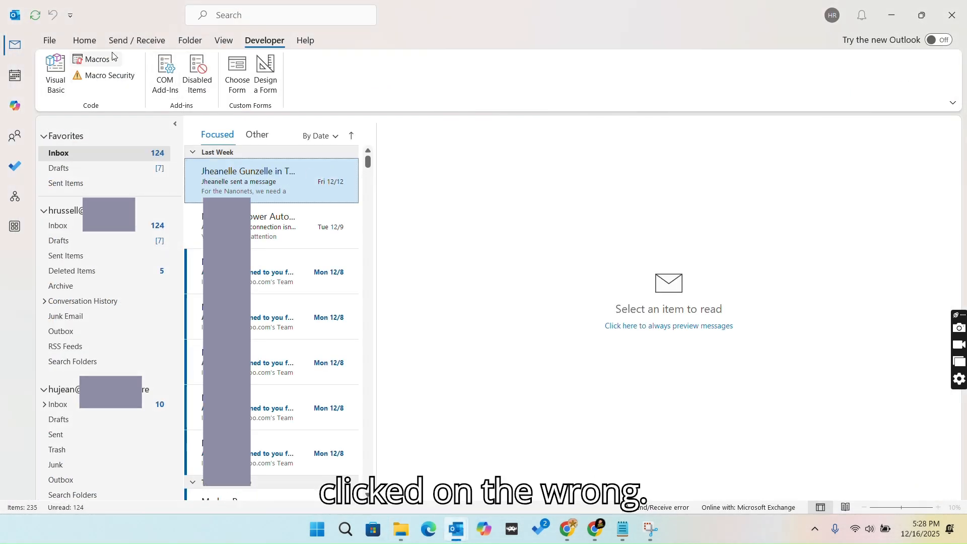
pyautogui.click(98, 60)
pyautogui.click(136, 77)
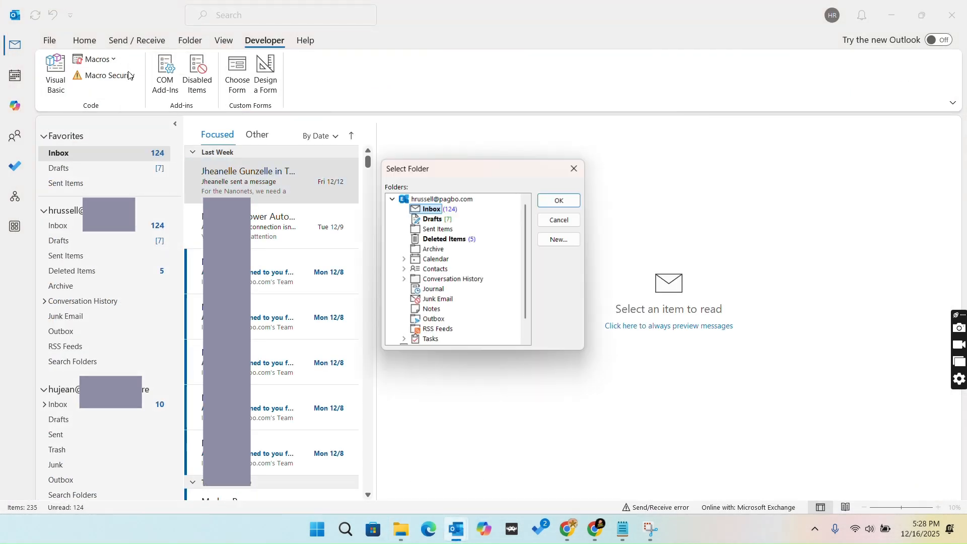
pyautogui.scroll(-1, 528, 228)
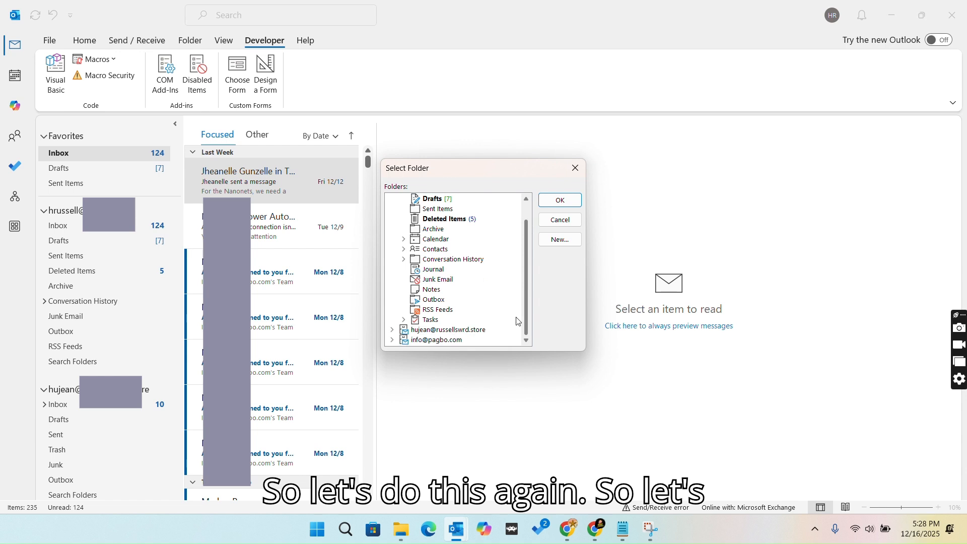
pyautogui.click(442, 342)
pyautogui.doubleClick(442, 341)
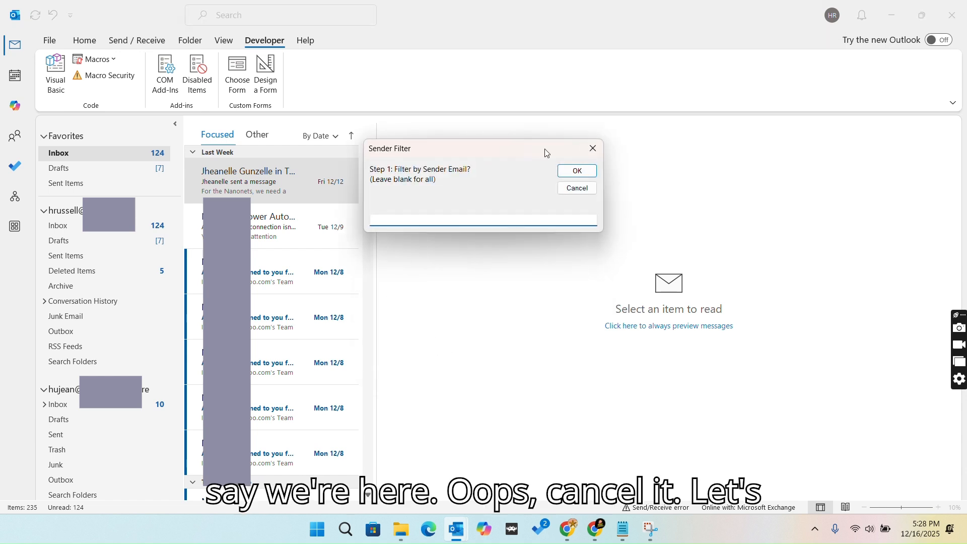
pyautogui.click(577, 188)
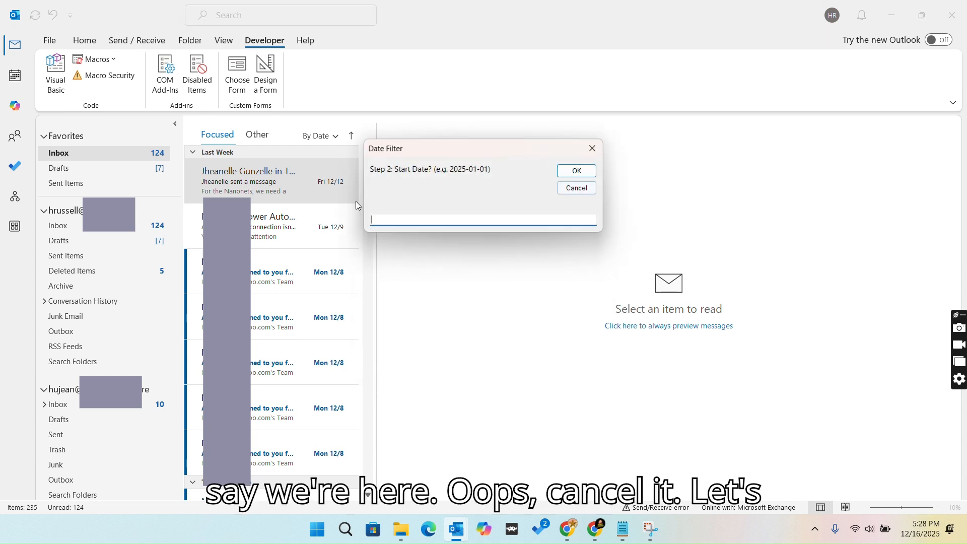
pyautogui.click(595, 153)
pyautogui.click(594, 154)
pyautogui.click(594, 154)
pyautogui.click(595, 153)
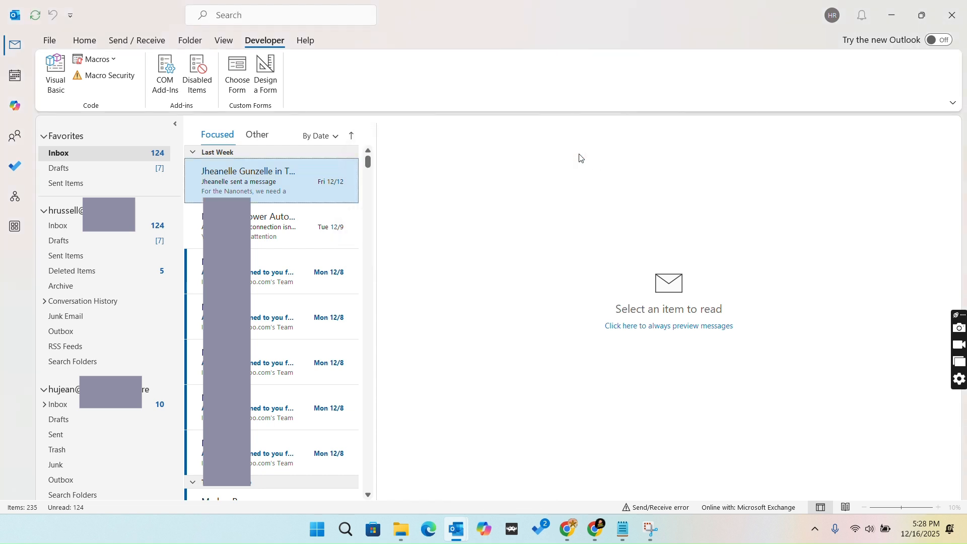
# Run the DownloadAttachmentsWizard macro and choose the Inbox of the info mailbox as the folder it processes
pyautogui.click(101, 60)
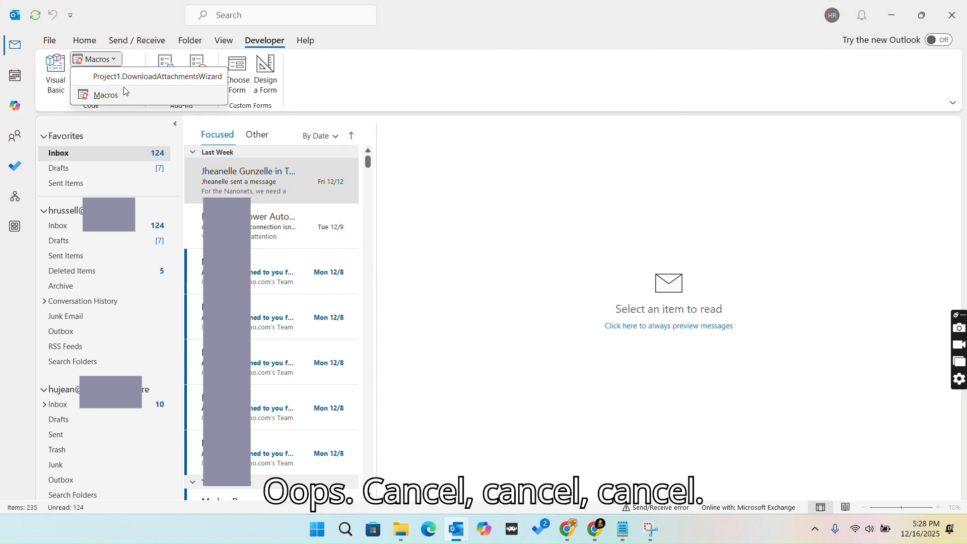
pyautogui.click(141, 79)
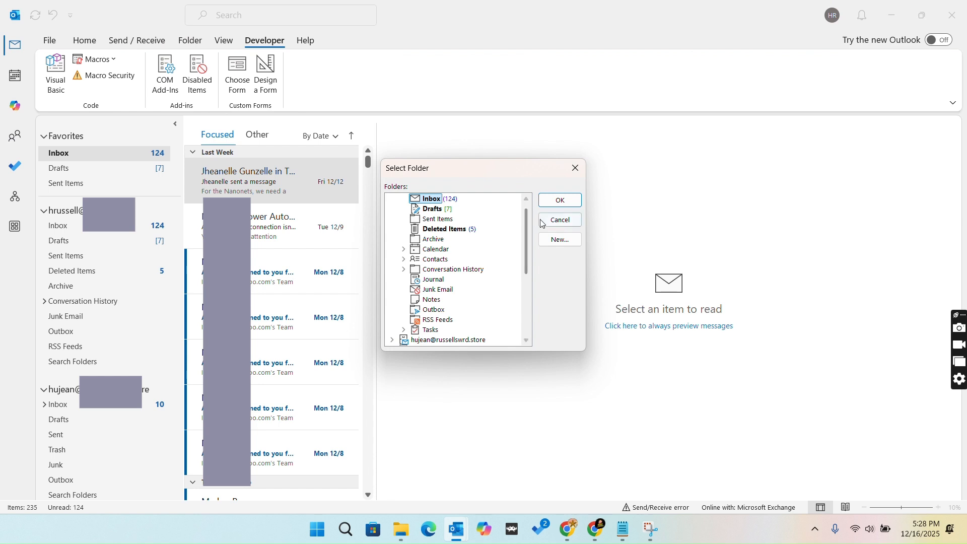
pyautogui.moveTo(527, 236); pyautogui.dragTo(534, 305)
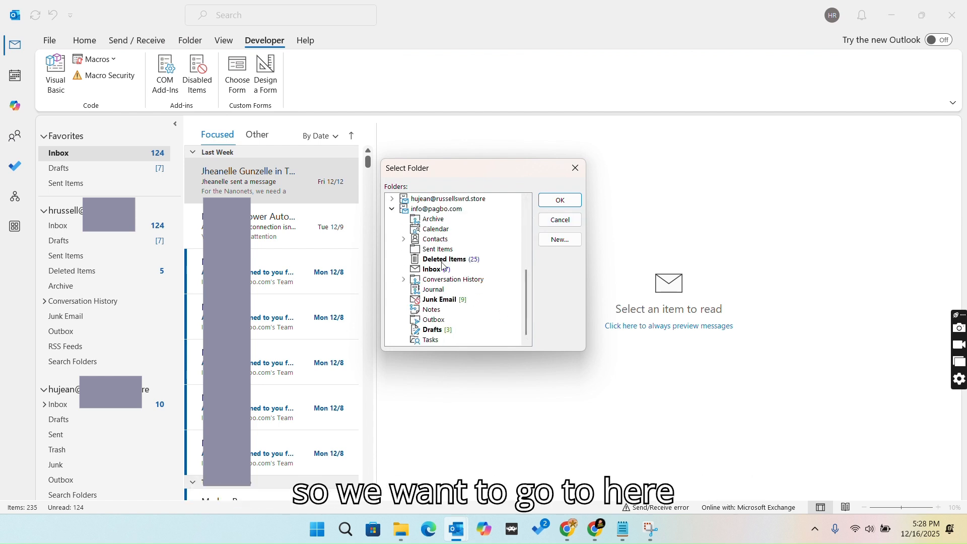
pyautogui.click(433, 270)
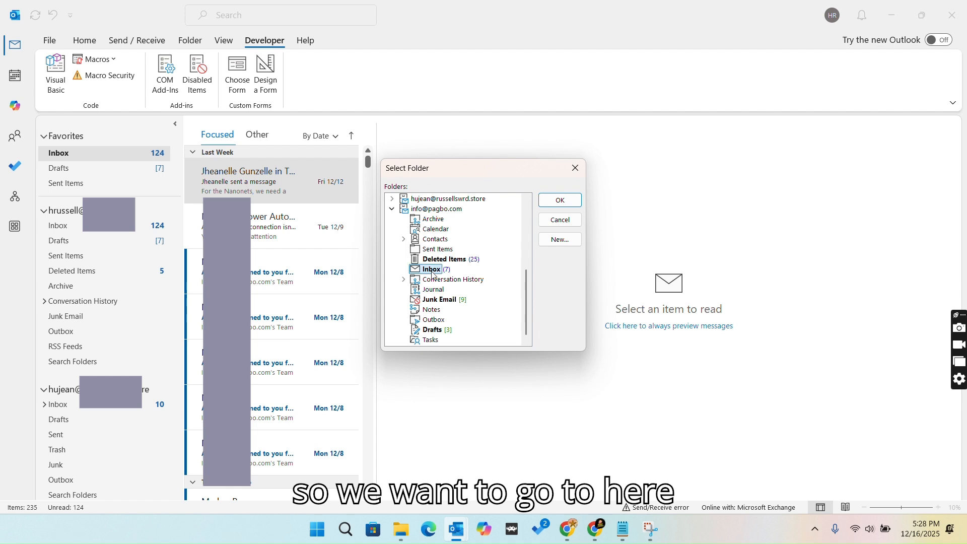
pyautogui.click(560, 200)
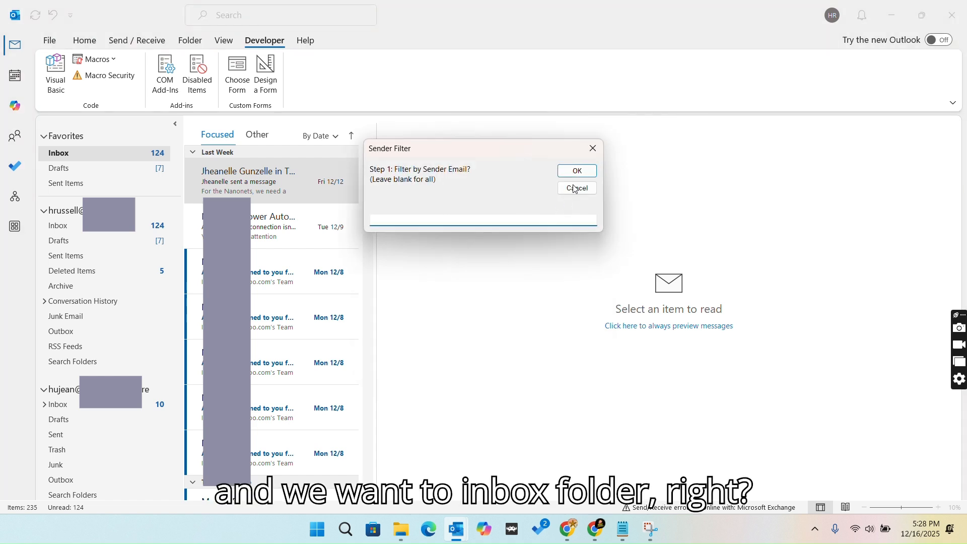
# Leave the sender, date and file extension filters blank, keep the save path C:\OutlookDownloads, and start the download
pyautogui.click(587, 178)
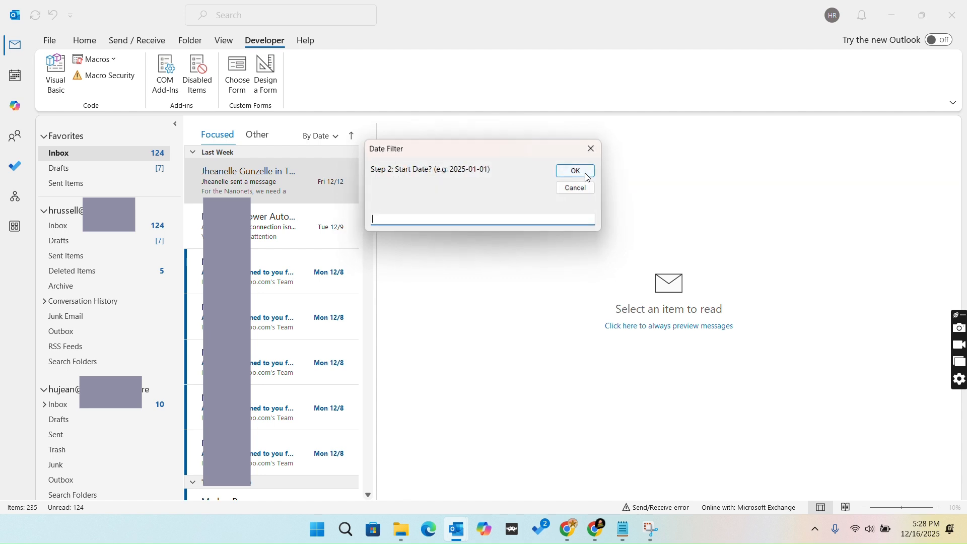
pyautogui.click(587, 177)
pyautogui.click(587, 177)
pyautogui.click(587, 177)
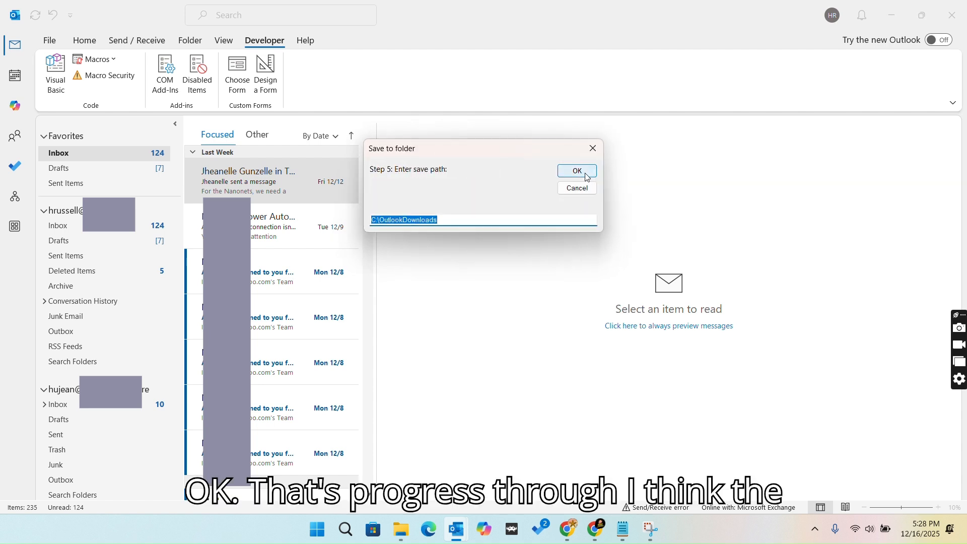
pyautogui.click(448, 221)
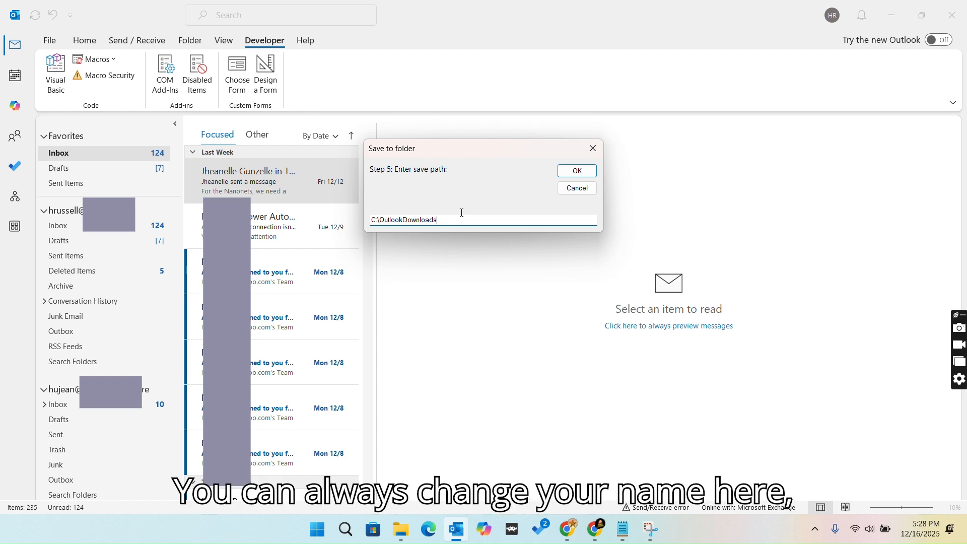
pyautogui.click(575, 171)
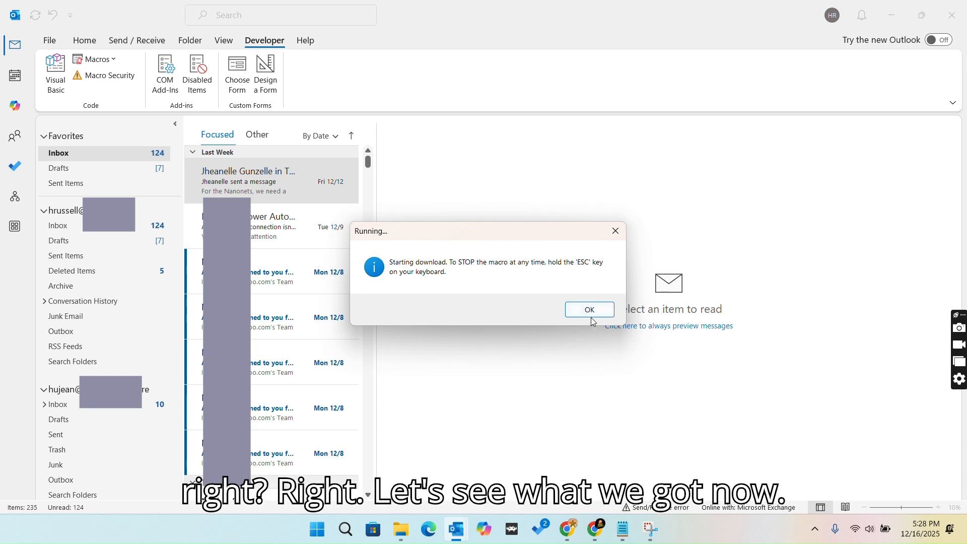
pyautogui.click(590, 309)
# Switch to the OutlookDownloads folder in File Explorer, narrow the Name column, and look through the downloaded attachments
pyautogui.moveTo(401, 541)
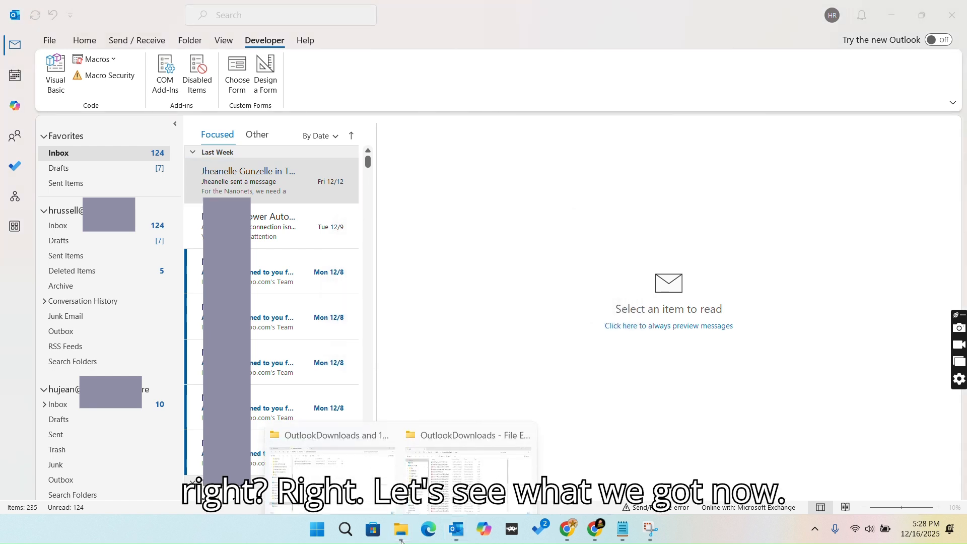
pyautogui.click(327, 443)
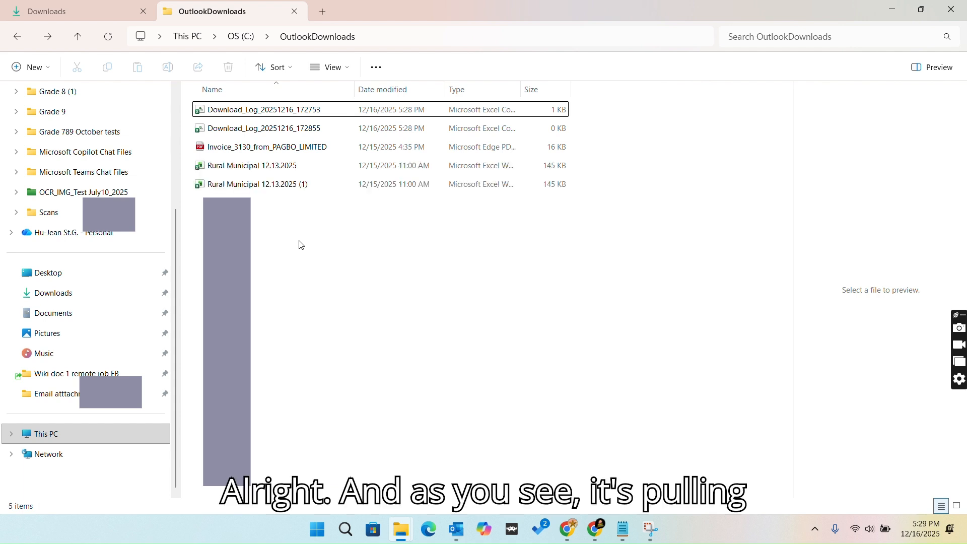
pyautogui.moveTo(355, 89); pyautogui.dragTo(237, 124)
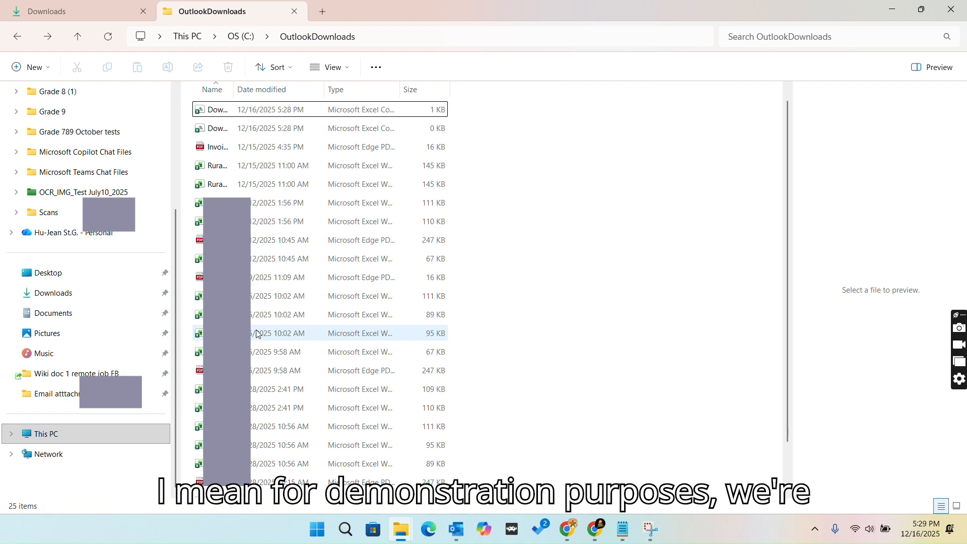
pyautogui.scroll(-2, 258, 334)
pyautogui.scroll(2, 258, 334)
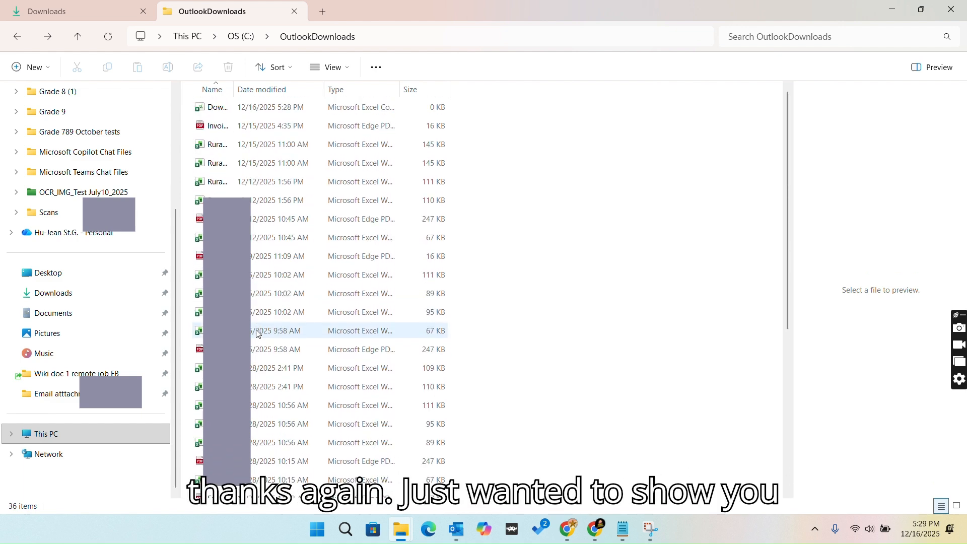
pyautogui.scroll(-5, 258, 334)
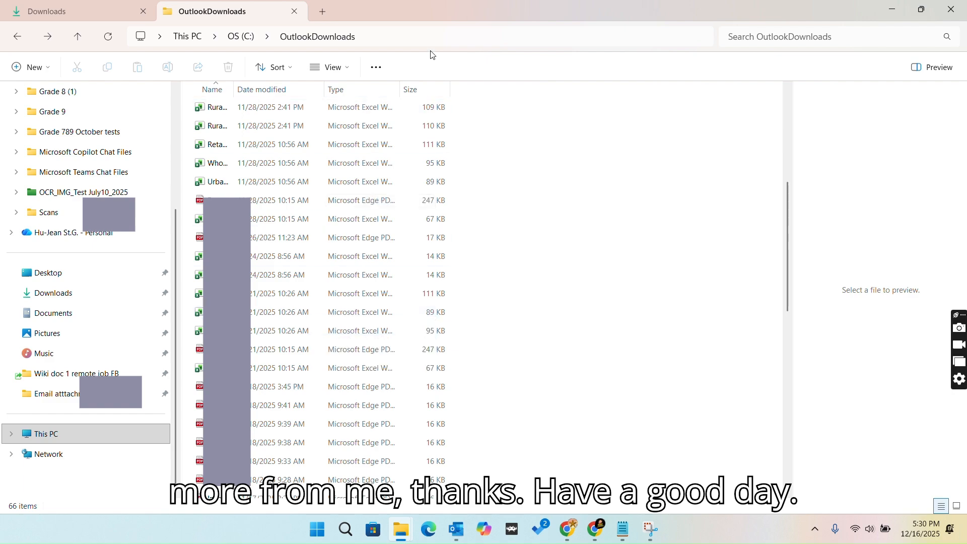
pyautogui.click(438, 23)
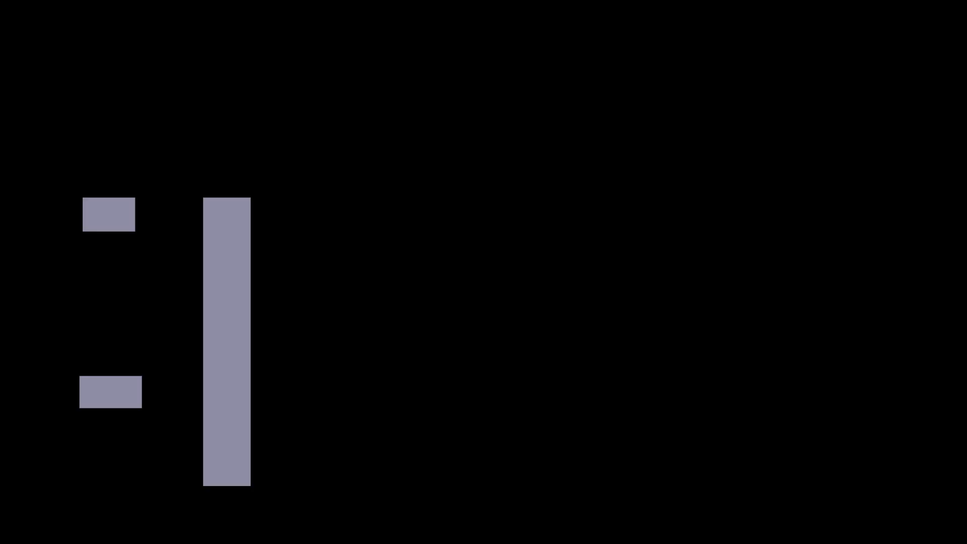